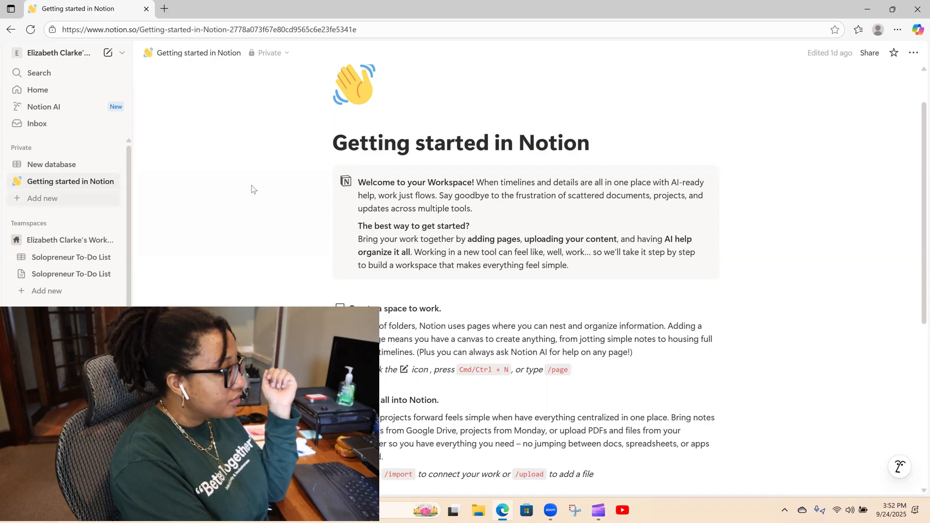
Create an empty database in the Private section and dismiss its data source suggestions.
key(ctrl+n)
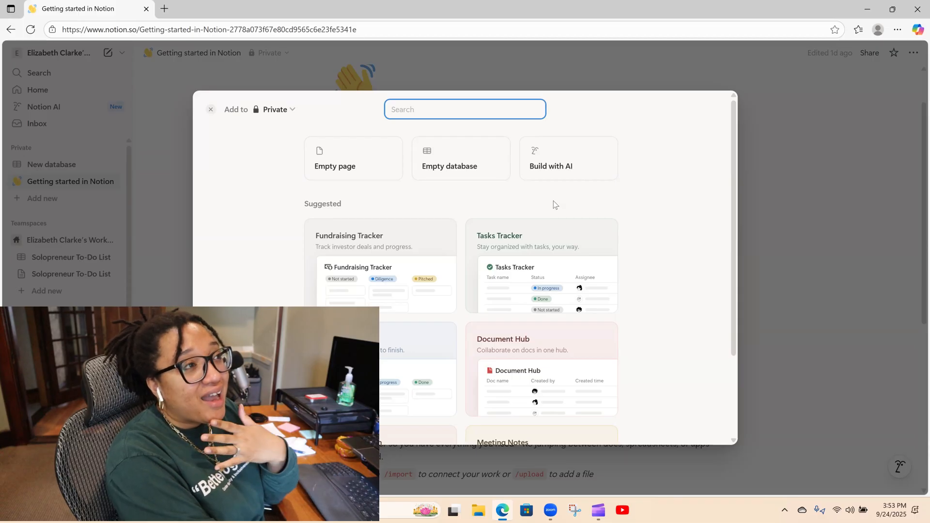
click(440, 169)
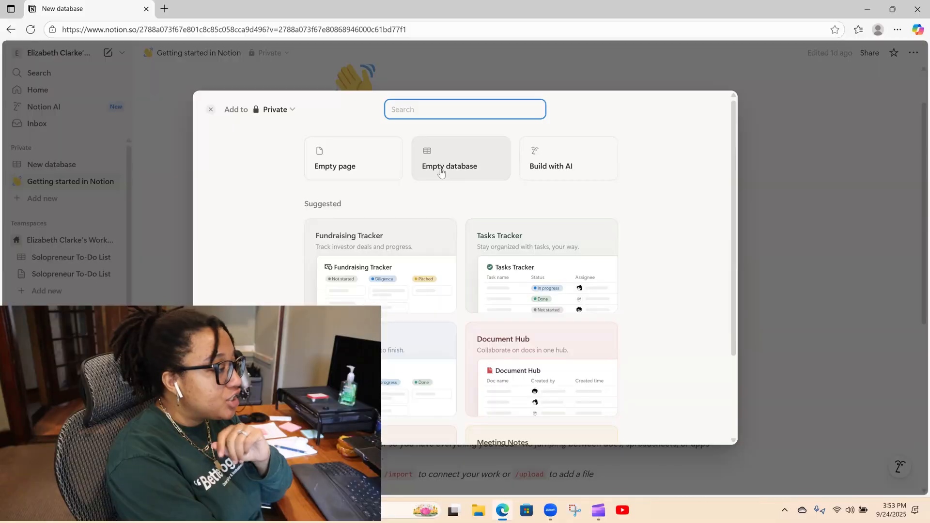
click(439, 167)
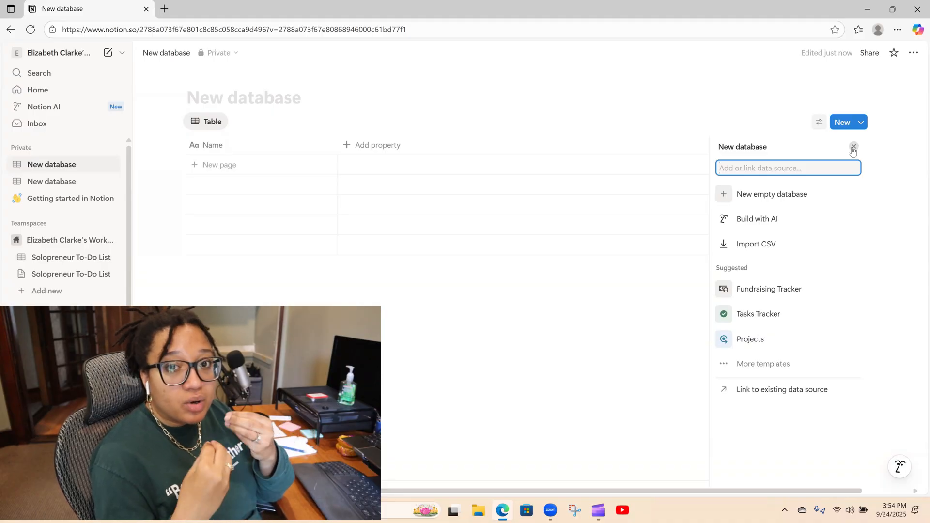
click(853, 147)
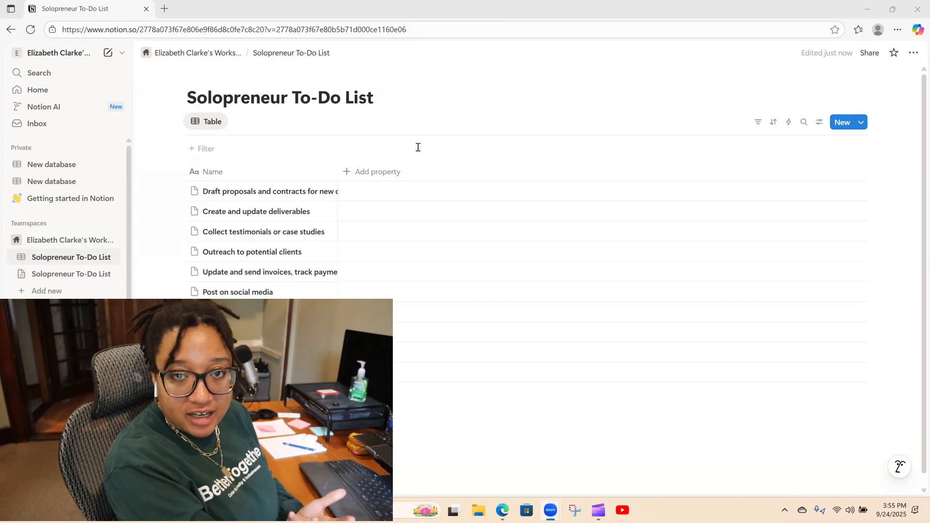
Add the suggested Due Date property and a Status property to the Solopreneur To-Do List table.
click(353, 172)
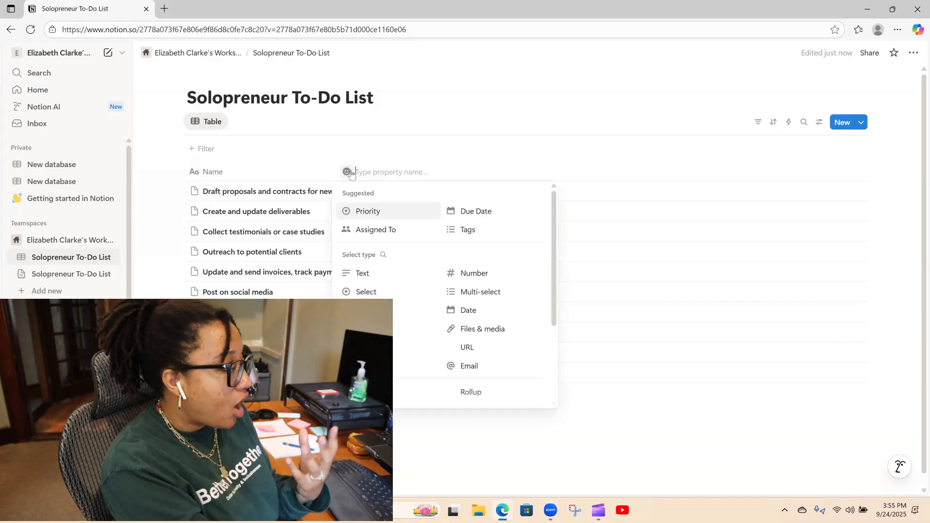
click(458, 212)
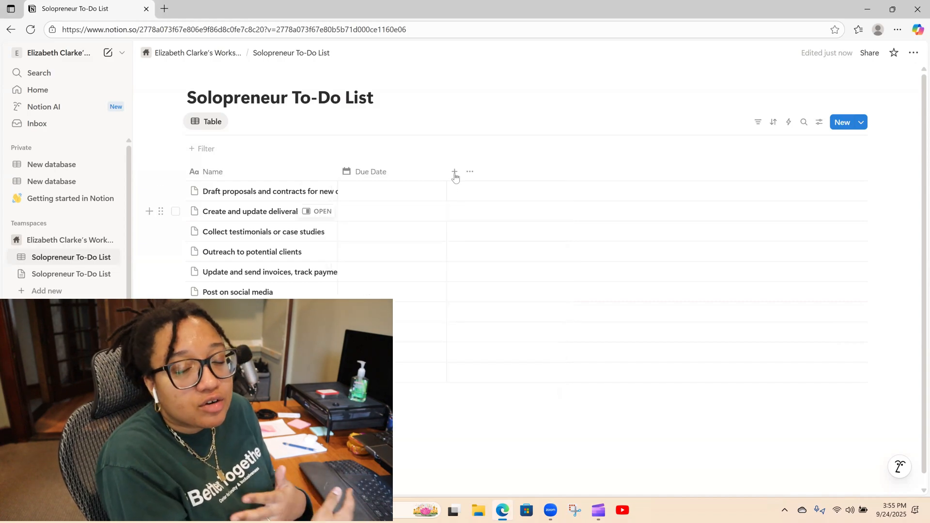
click(454, 171)
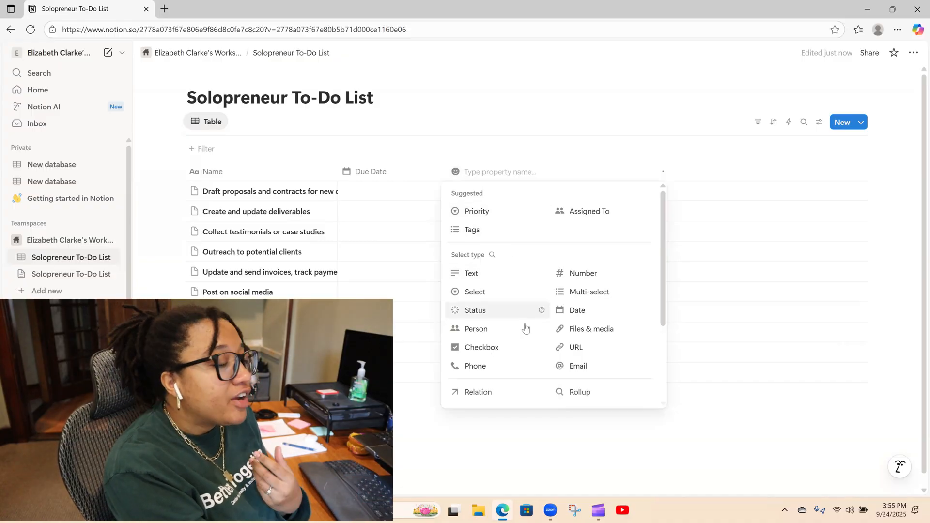
key(Return)
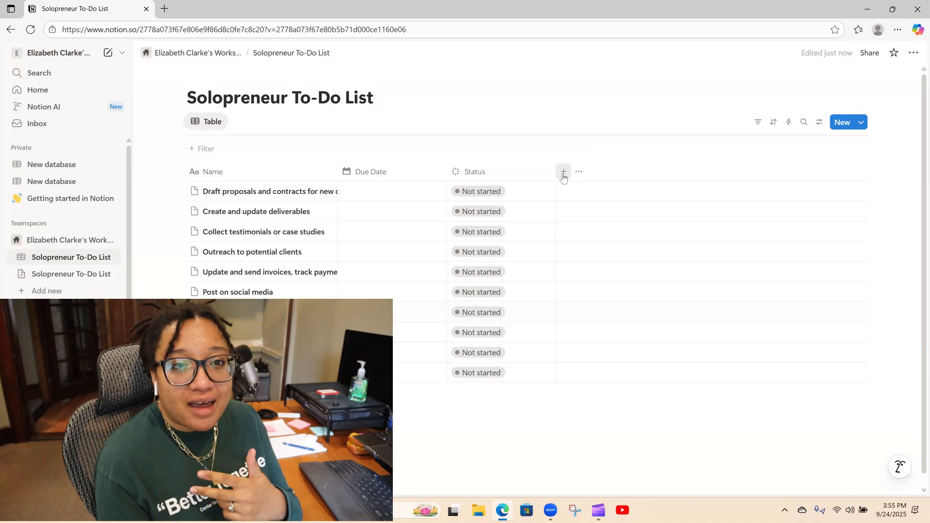
Add a text property after Status, name it Tags, and change its type to Select.
click(563, 173)
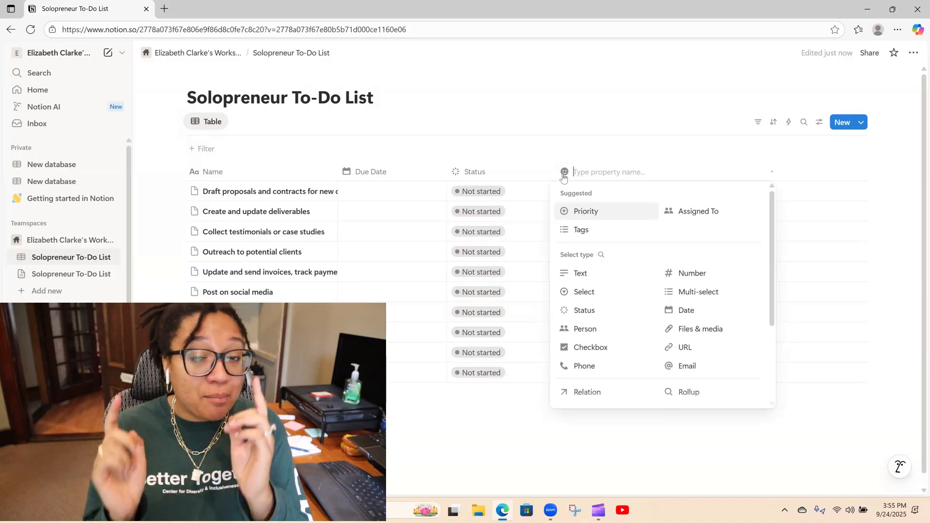
click(573, 275)
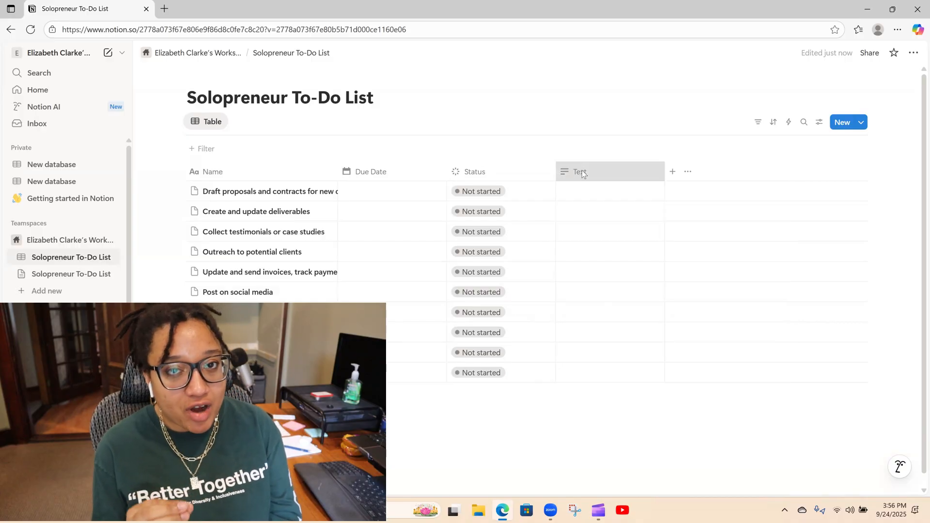
click(582, 172)
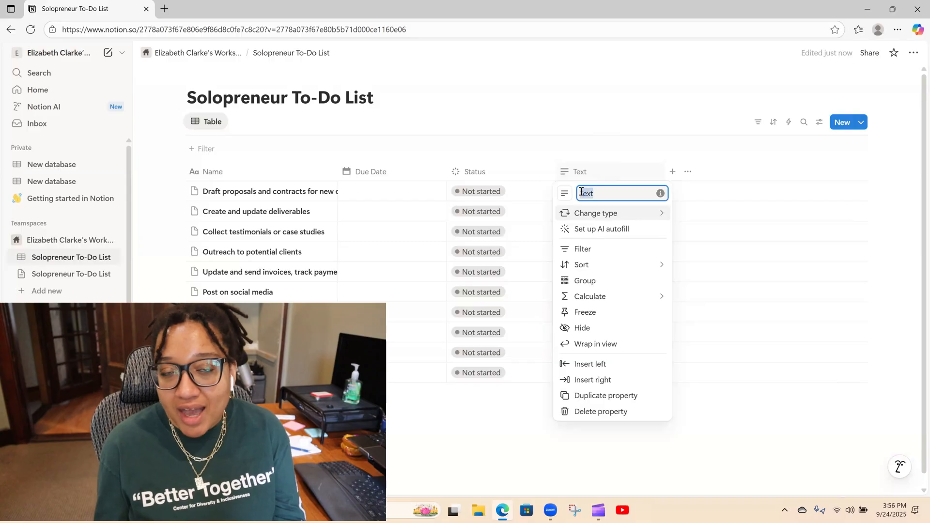
text(Tags)
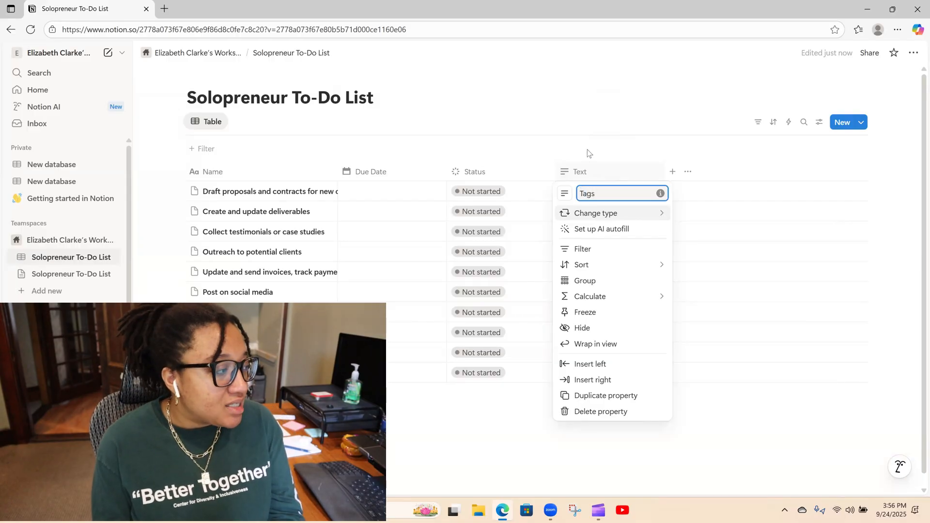
click(589, 154)
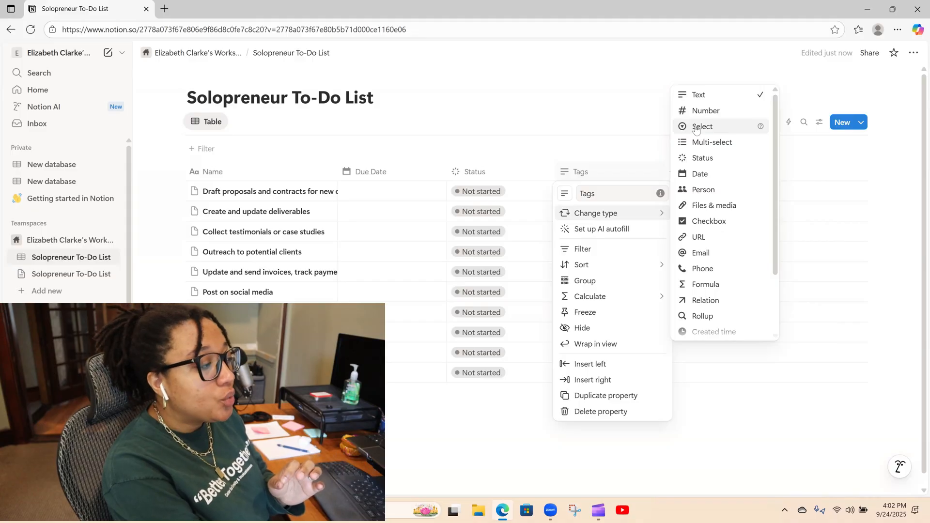
click(725, 126)
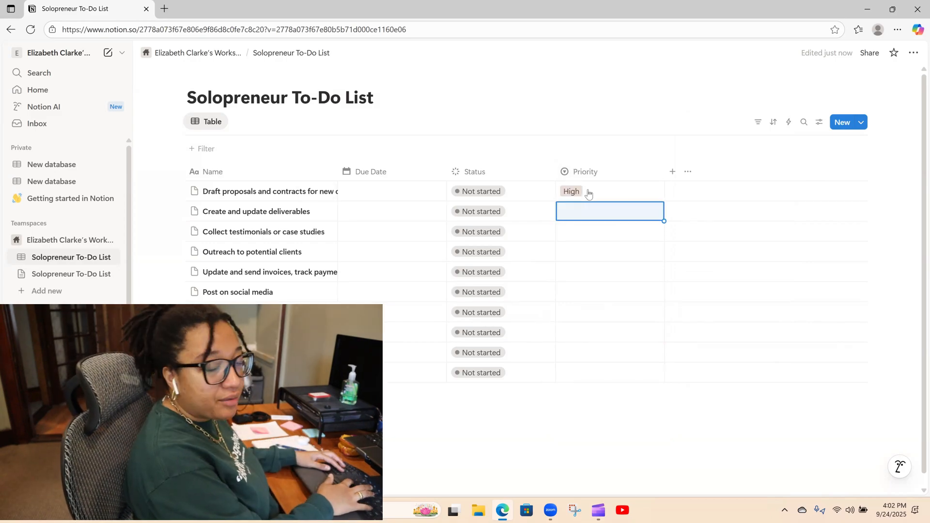
Set the priority to Low for "Create and update deliverables" and Medium for "Collect testimonials or case studies".
text(Low)
key(Return)
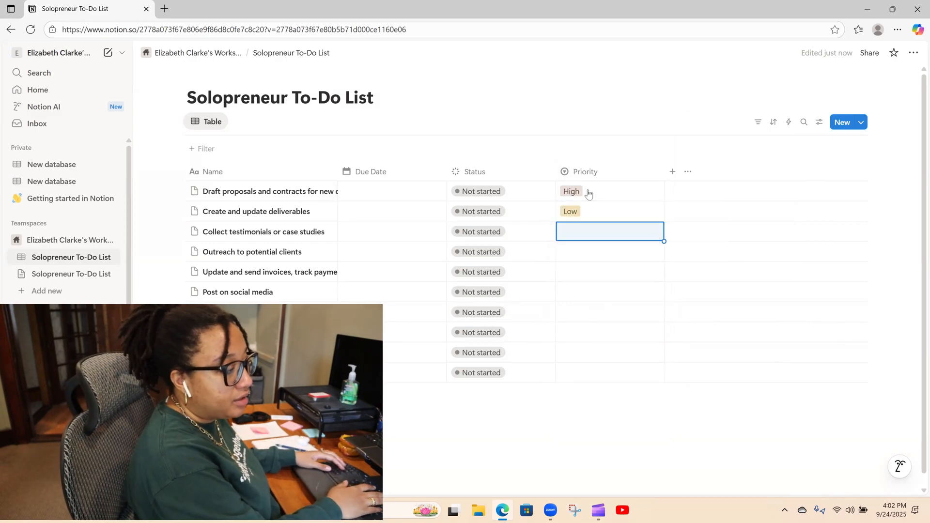
text(Medium)
key(Return)
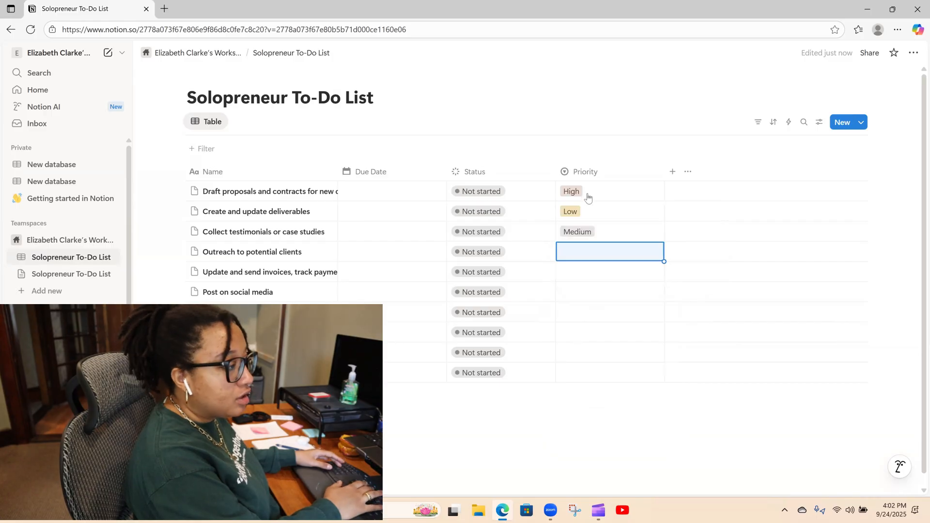
Set the priority to High for the client outreach task, Low for the invoices task and Medium for "Post on social media".
click(581, 251)
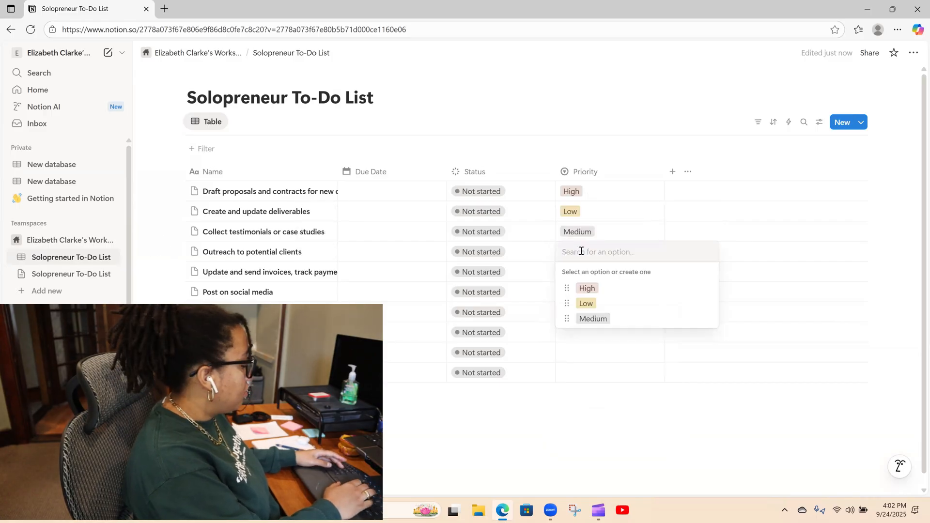
click(602, 289)
click(594, 274)
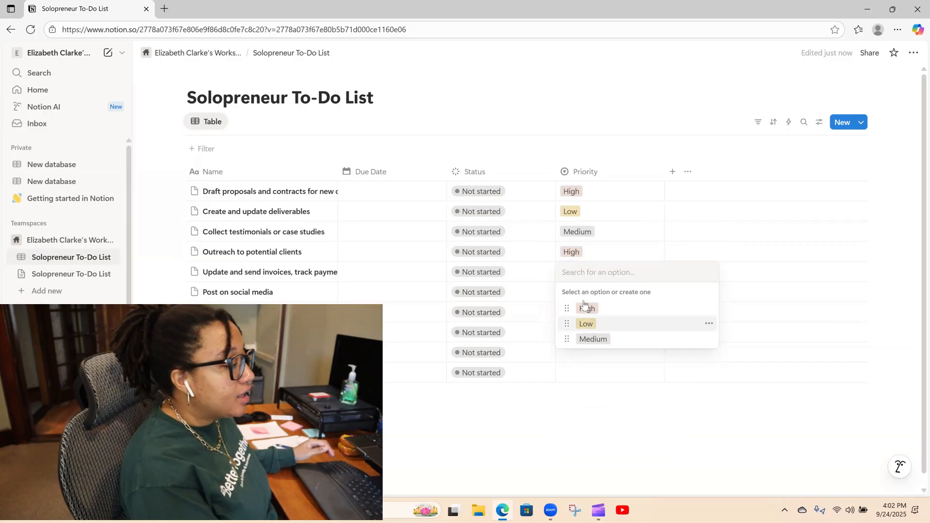
click(587, 325)
click(583, 293)
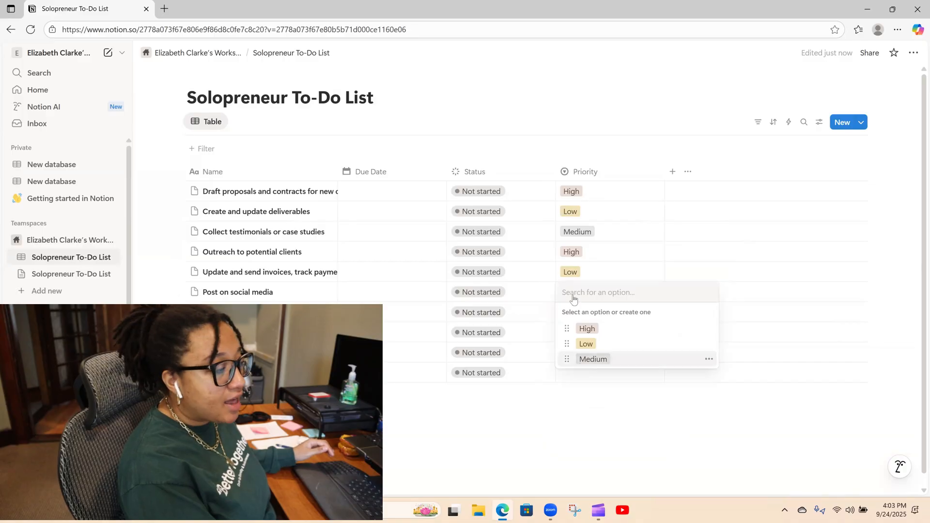
key(Return)
Set the priority of the seventh, eighth and ninth tasks to Low and the tenth task to Medium.
click(573, 316)
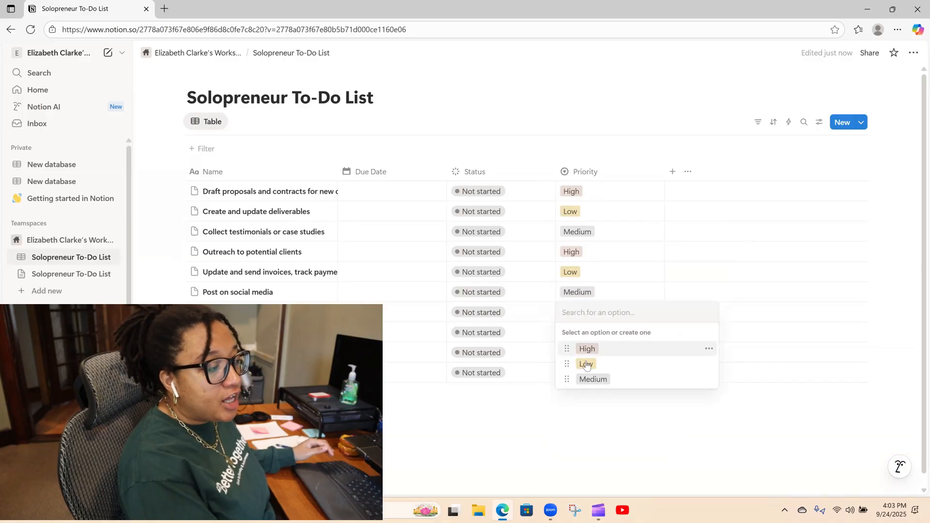
key(Return)
key(Down)
key(Return)
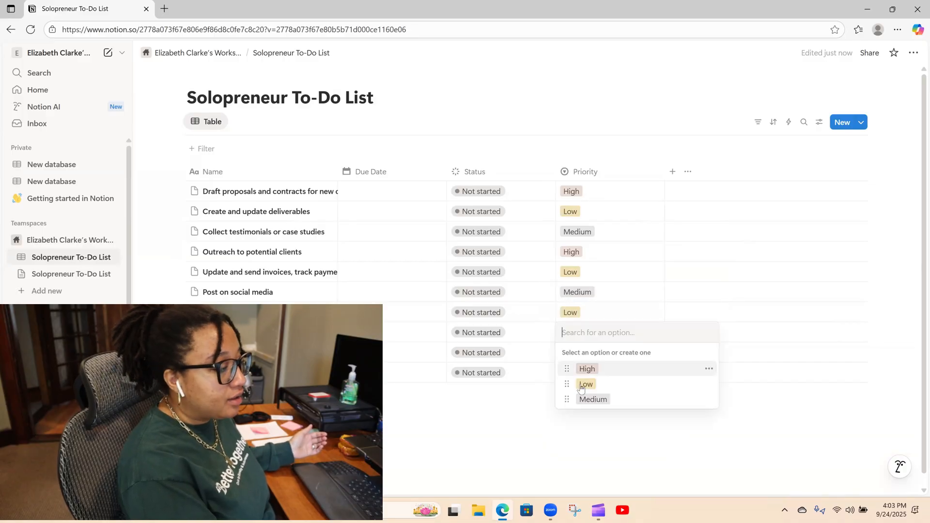
key(Return)
key(Down)
key(Return)
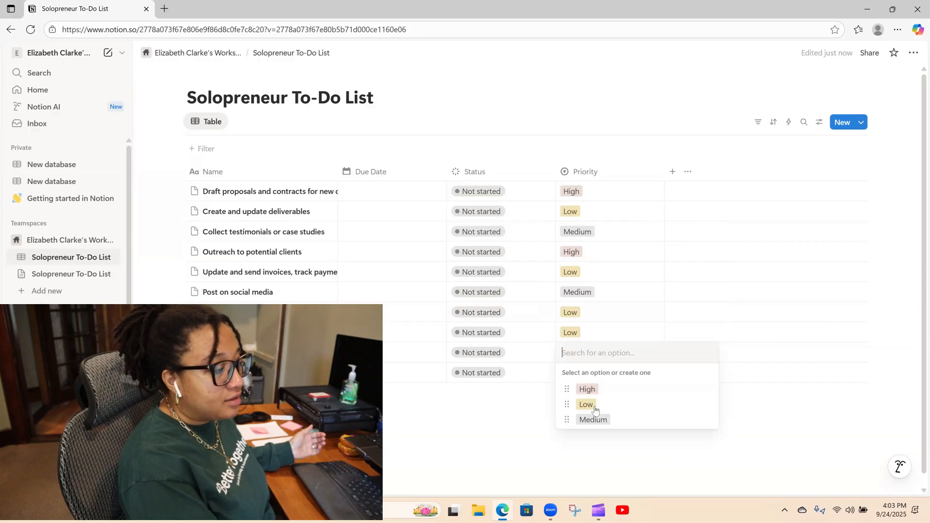
key(Down)
key(Up)
key(Return)
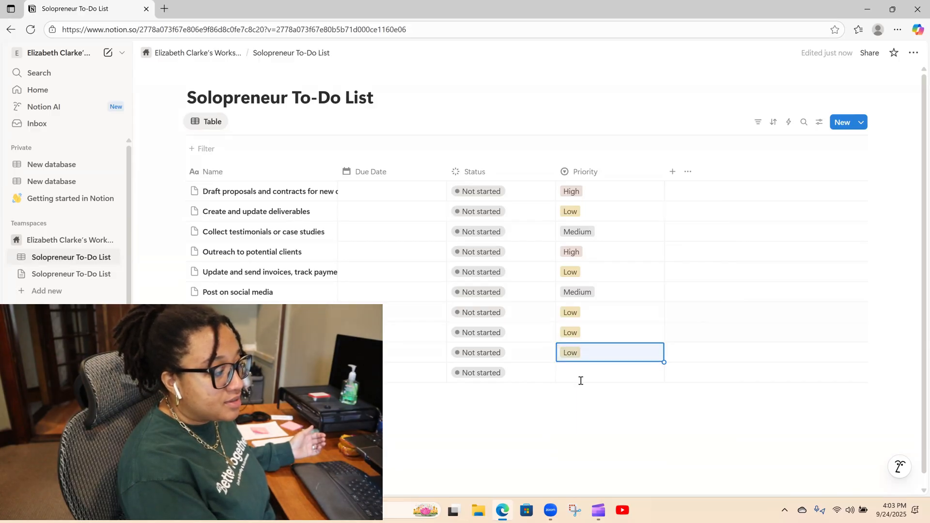
click(580, 381)
key(Down)
key(Return)
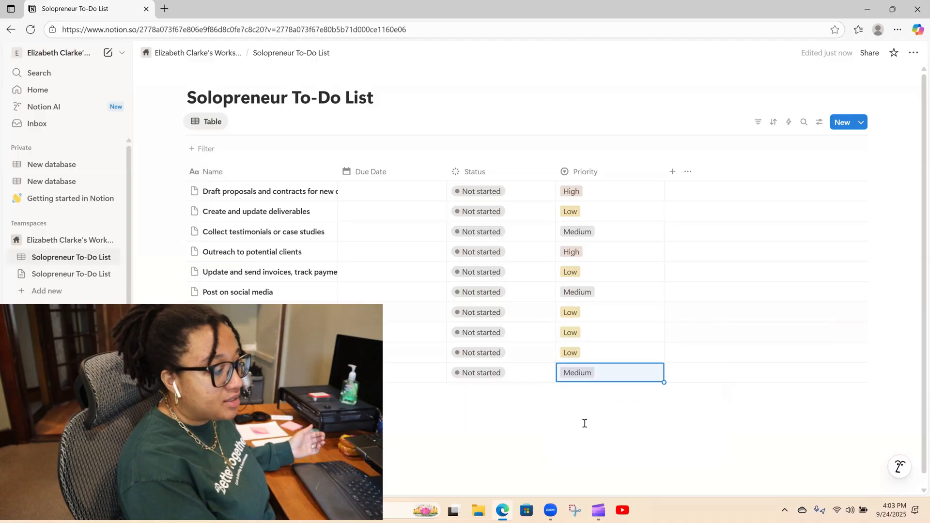
click(663, 307)
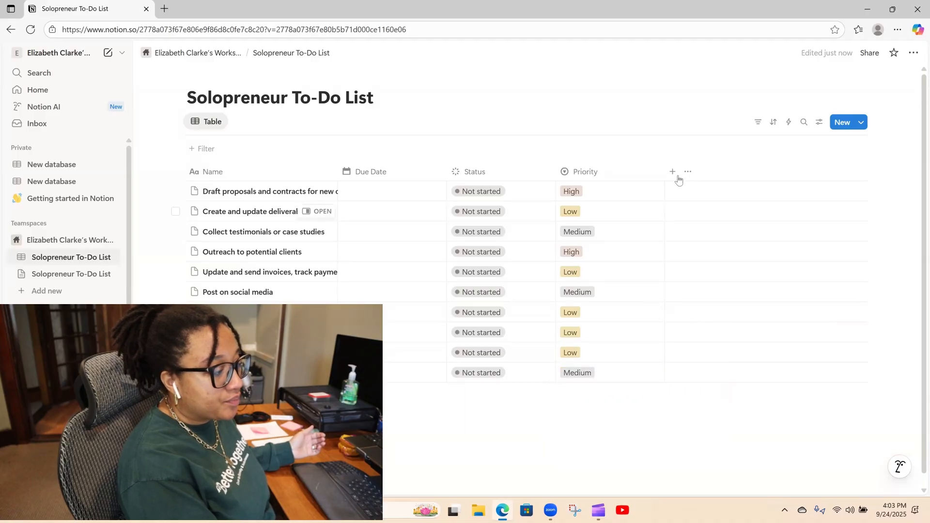
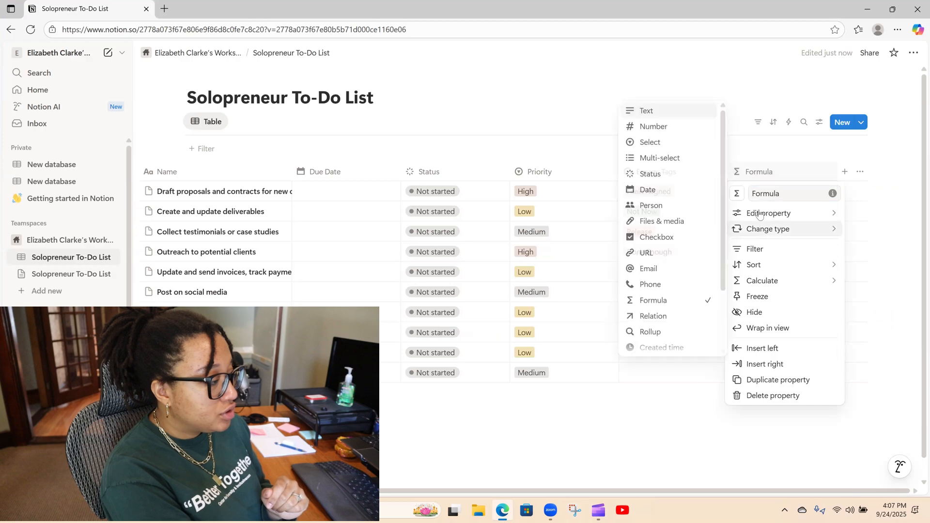
Generate and save the column's formula with AI: "If status is not started, energy tags is Feels Aligned and Priority is High, then make due date today".
mouse_move(759, 214)
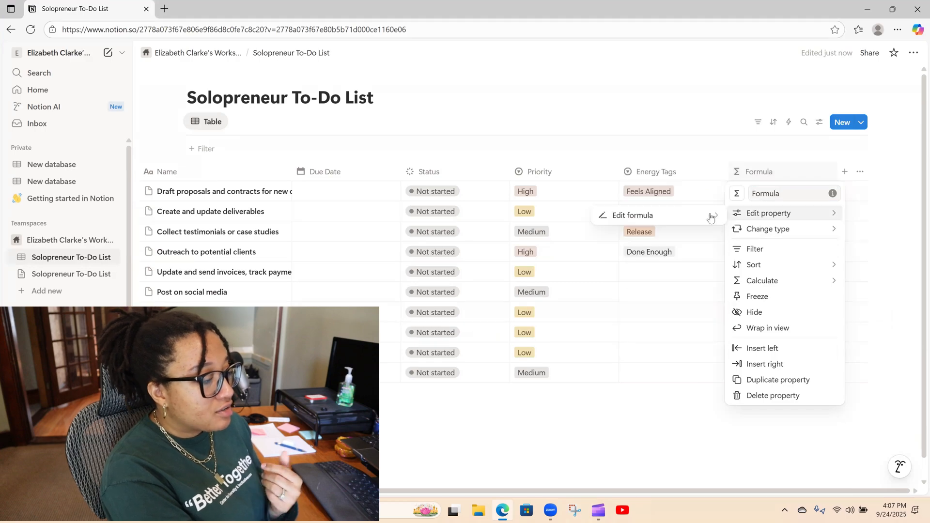
click(666, 226)
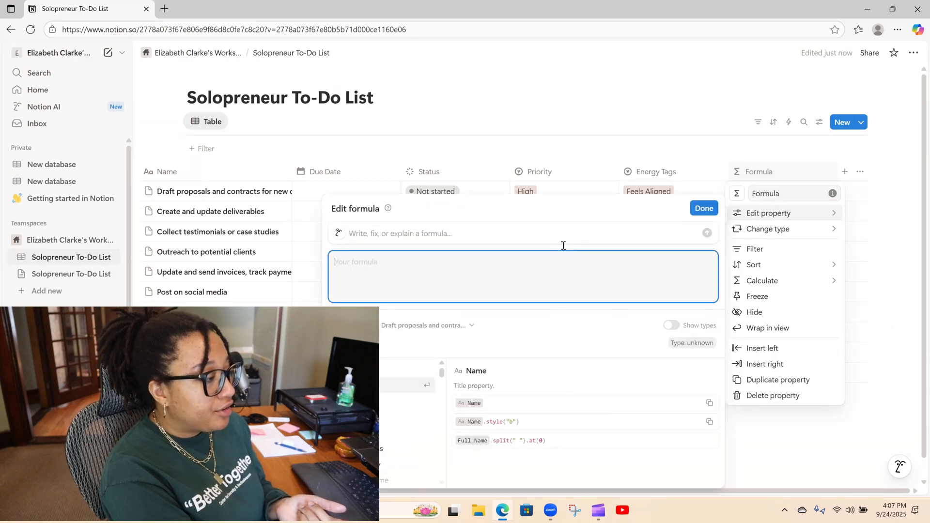
click(563, 245)
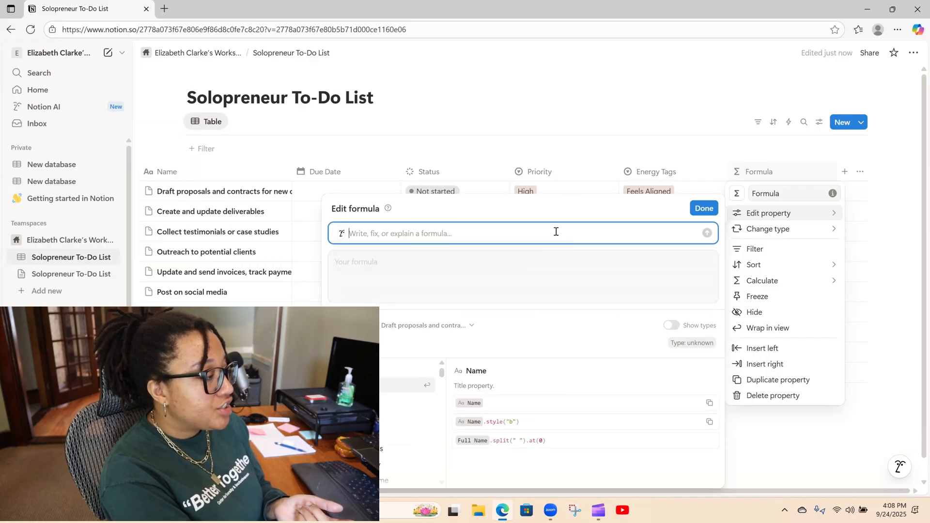
text(If)
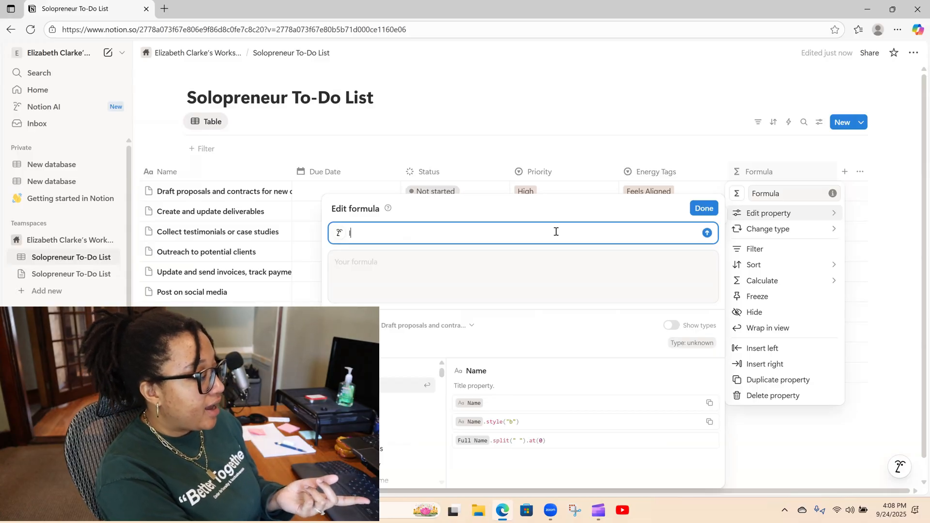
key(BackSpace)
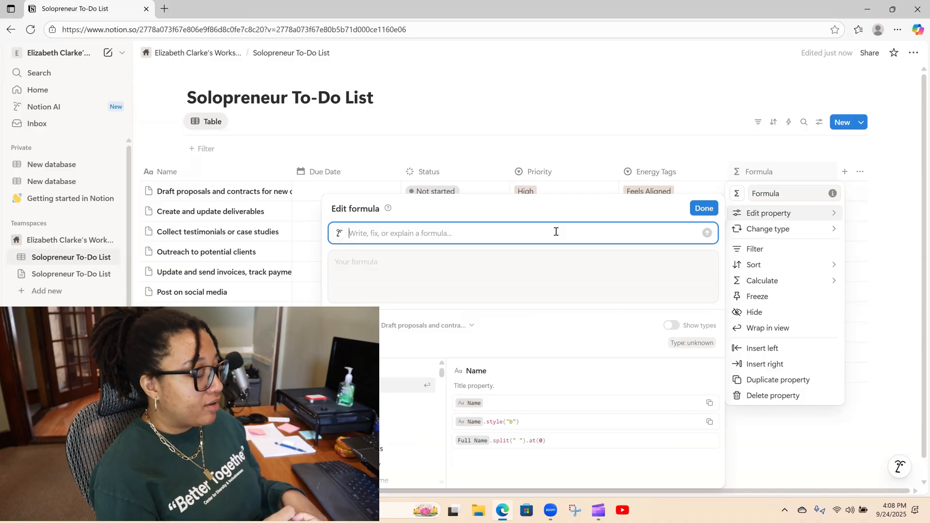
text(I)
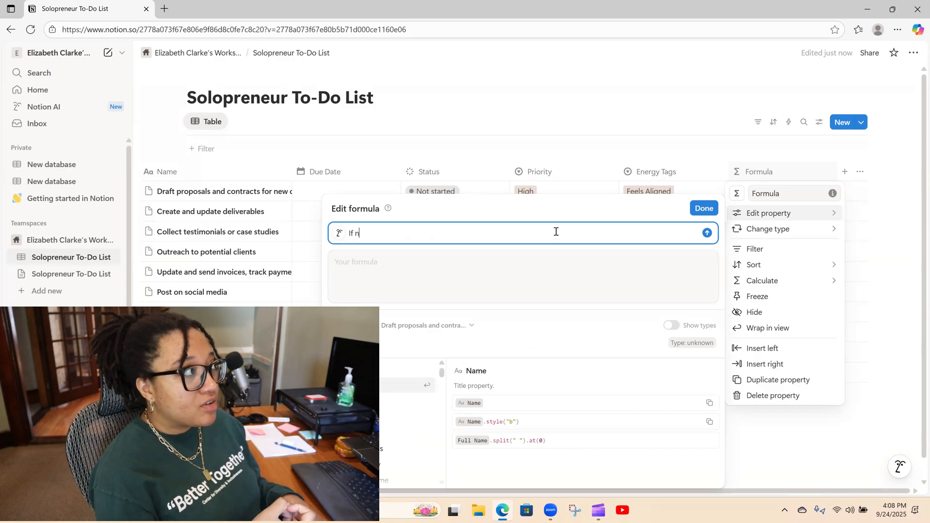
text(f statu)
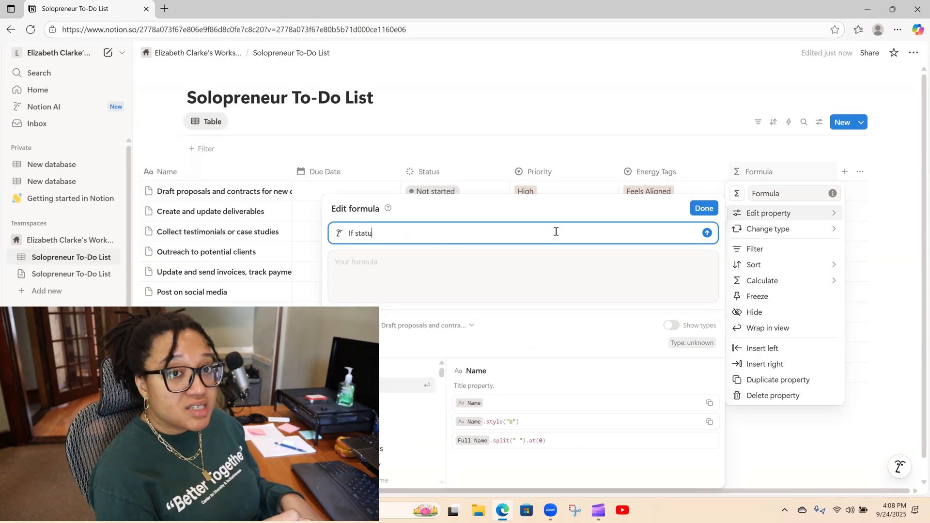
text(s is not stae)
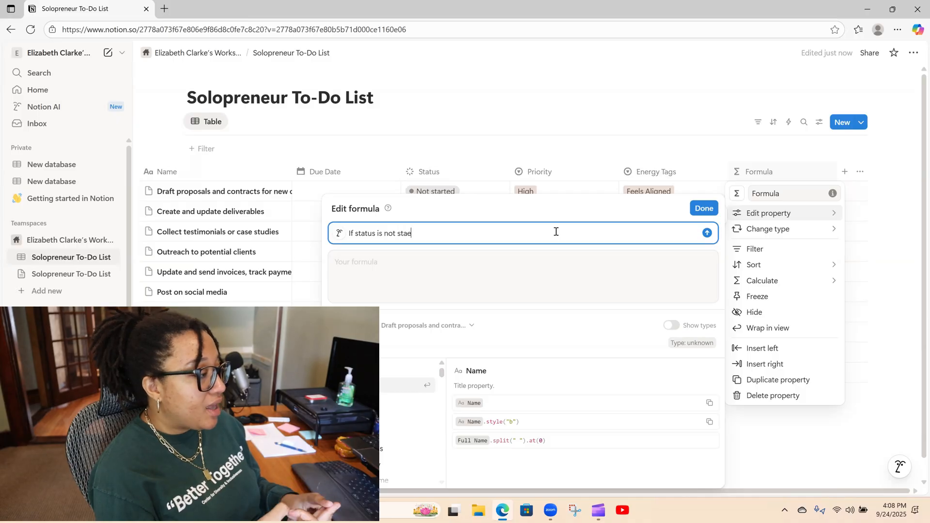
key(BackSpace)
text(rted, en)
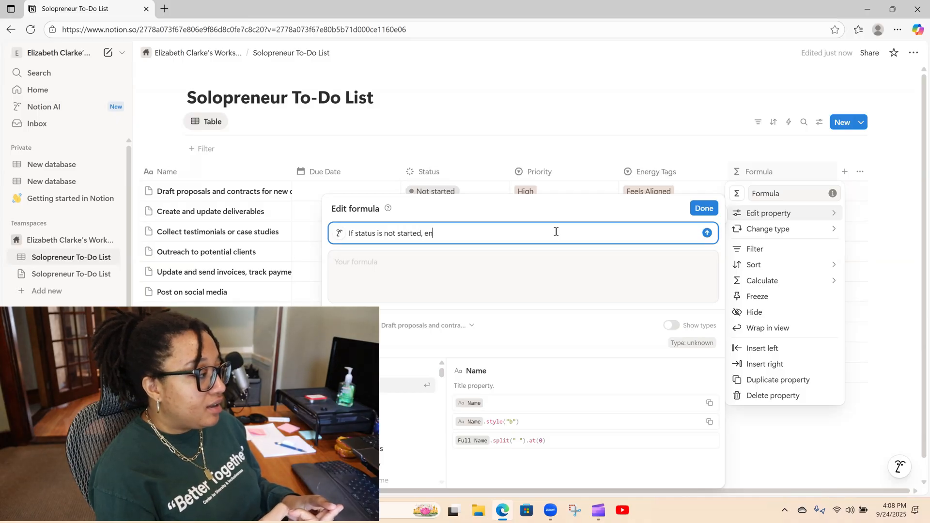
text(ergy tags)
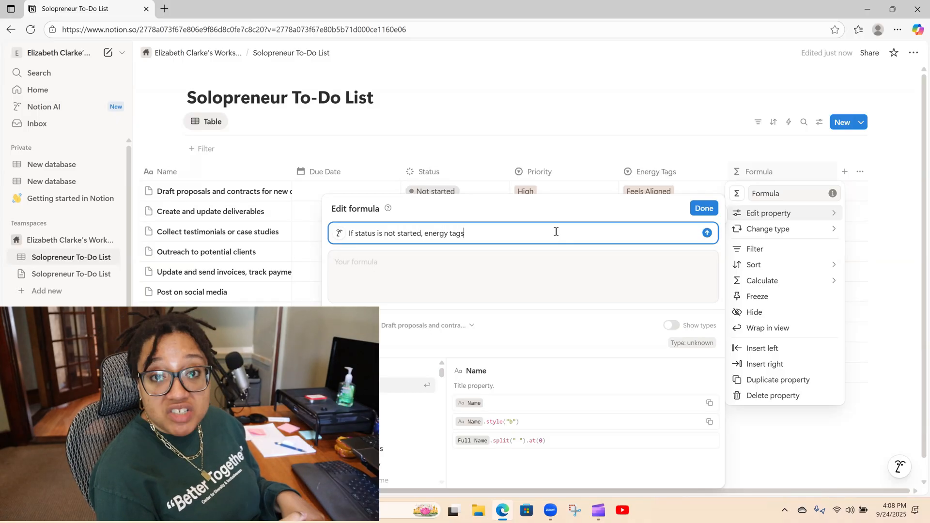
text( is Feels)
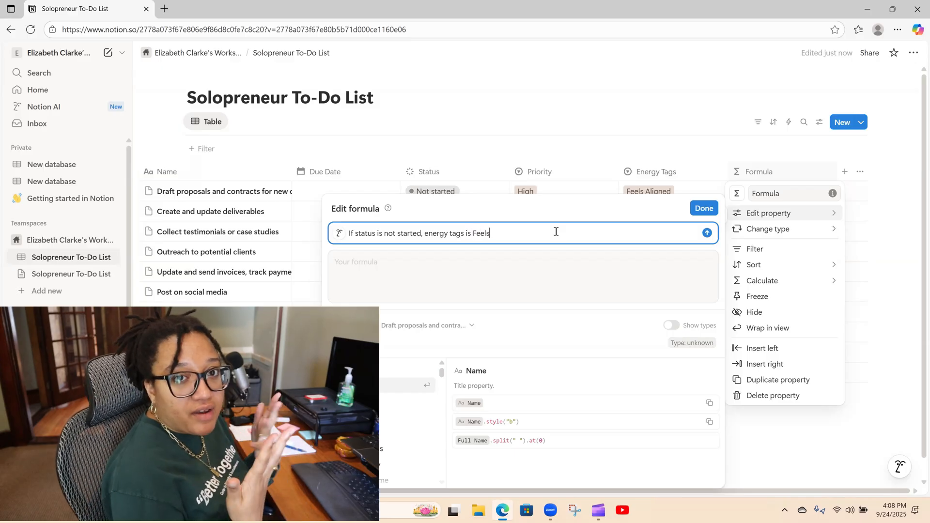
text( Aligned and P)
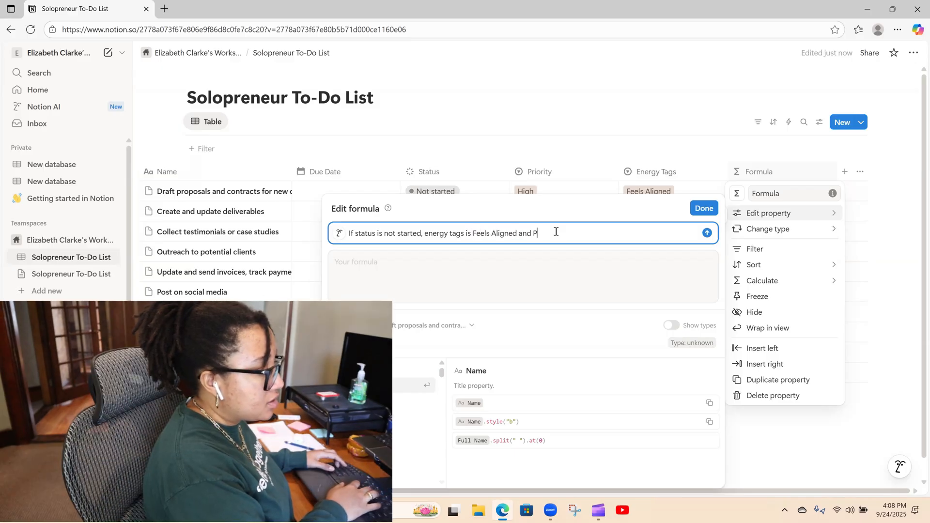
text(riority is )
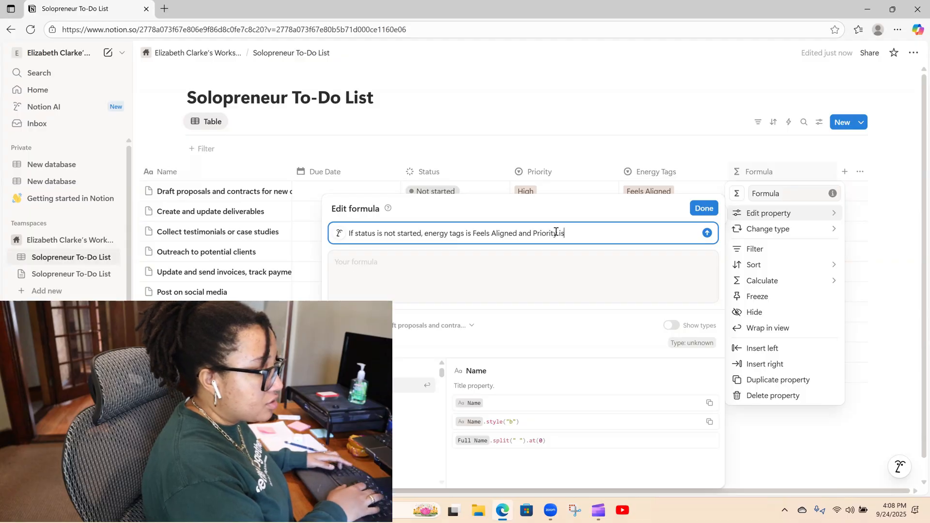
text(High, t)
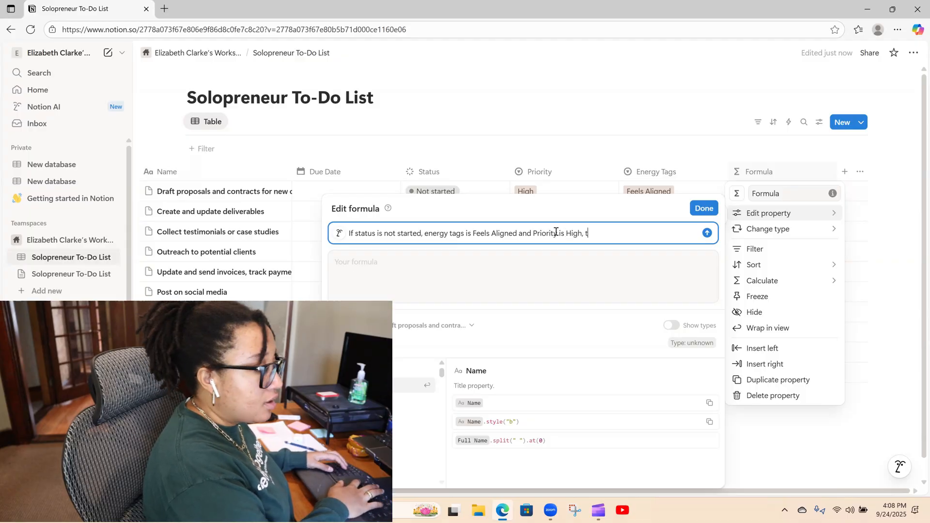
text(hen ma)
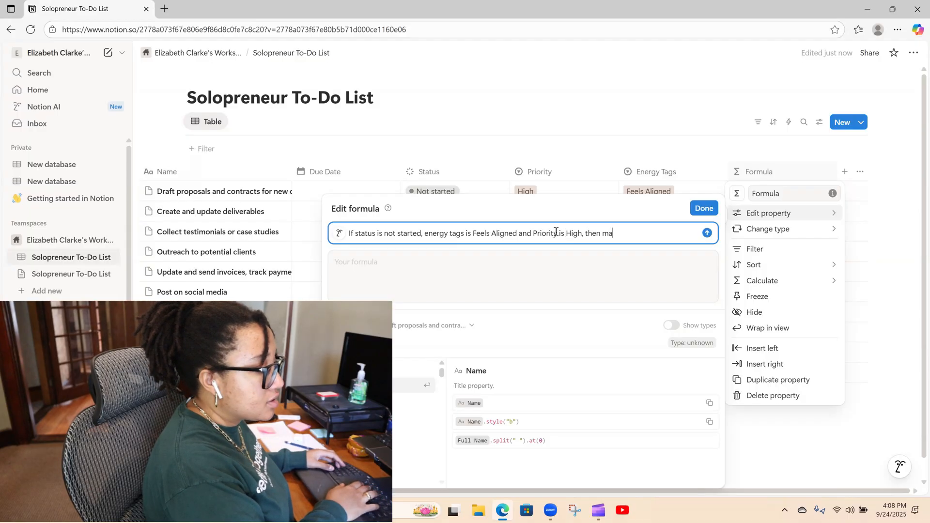
text(ke due date today)
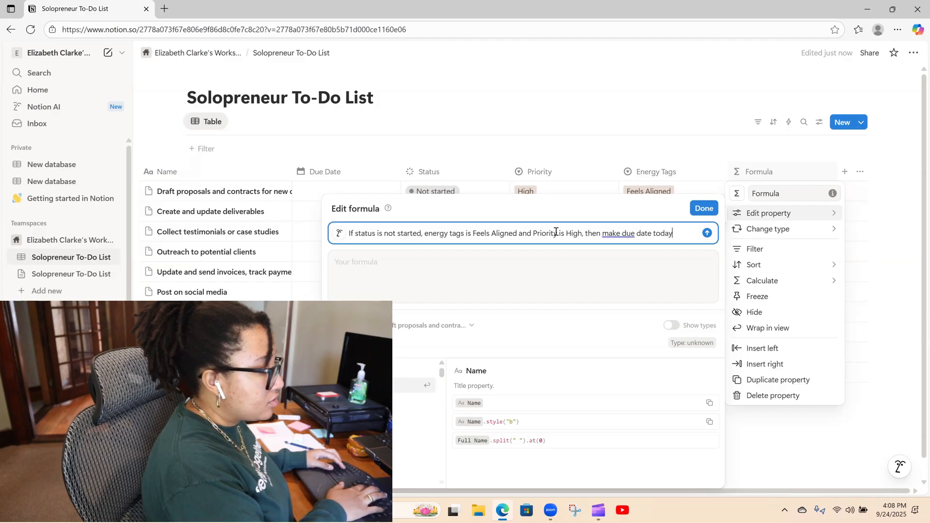
click(707, 234)
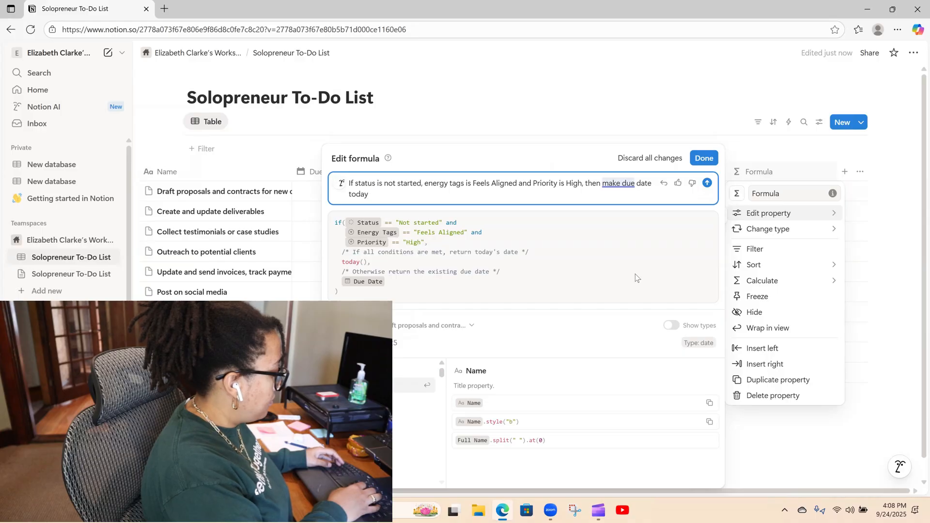
click(704, 159)
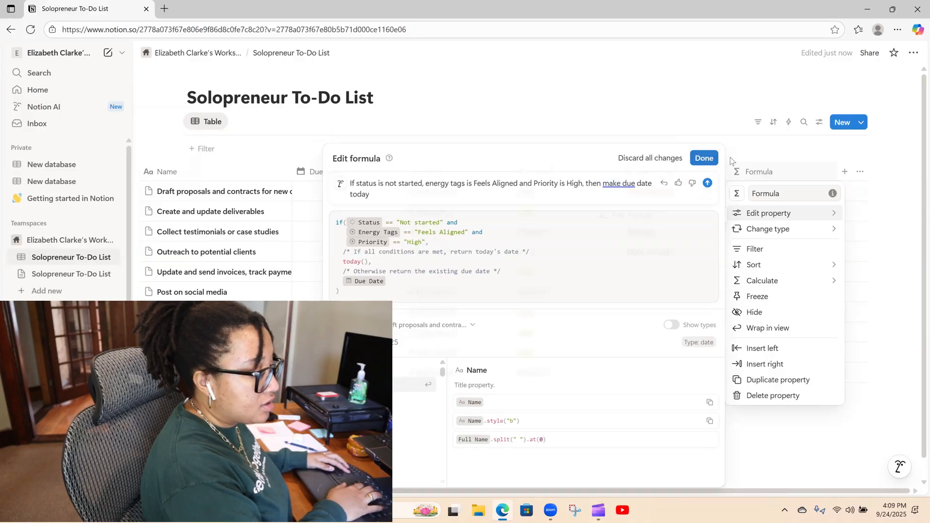
click(810, 149)
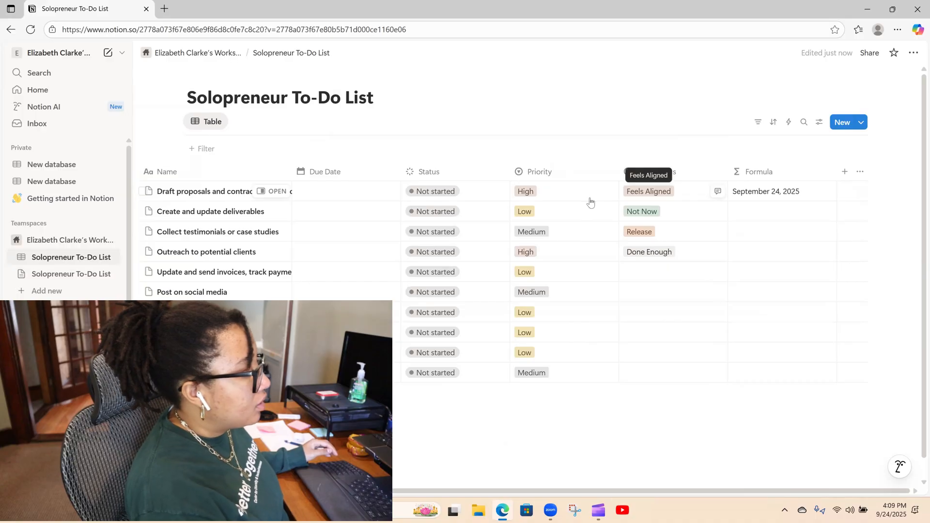
Test the formula by setting the first task's status to Done and restoring it to Not started.
click(454, 191)
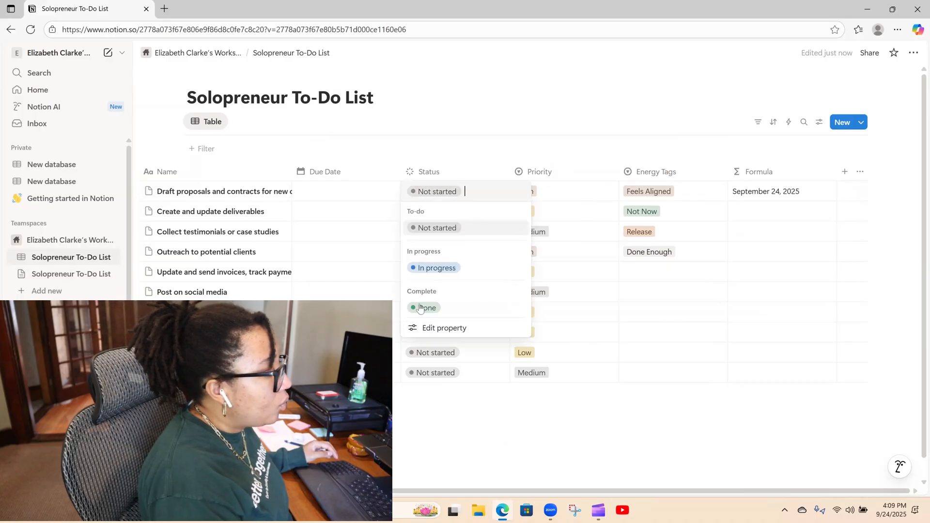
click(420, 313)
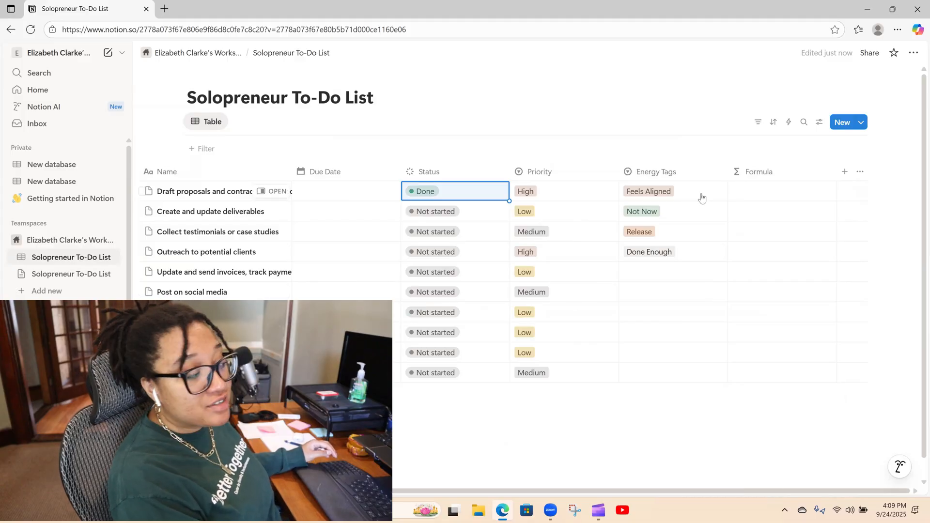
click(461, 194)
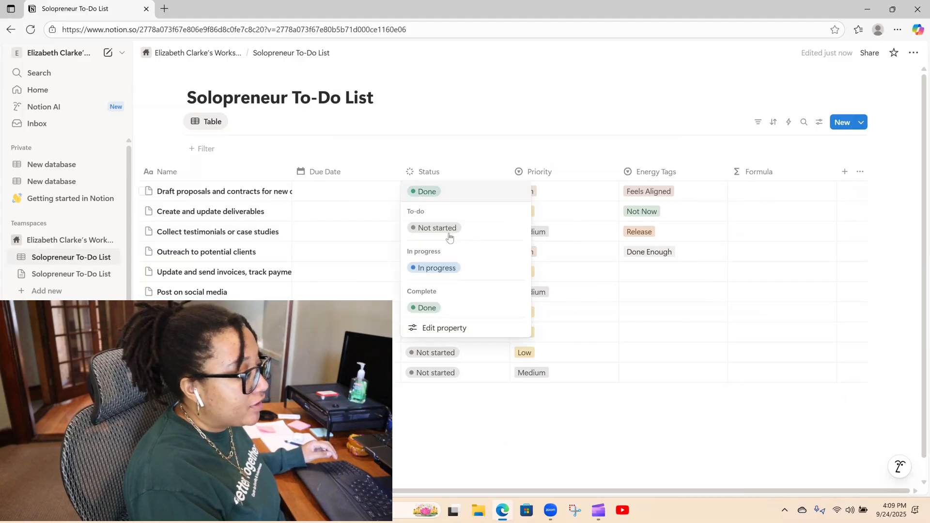
click(449, 237)
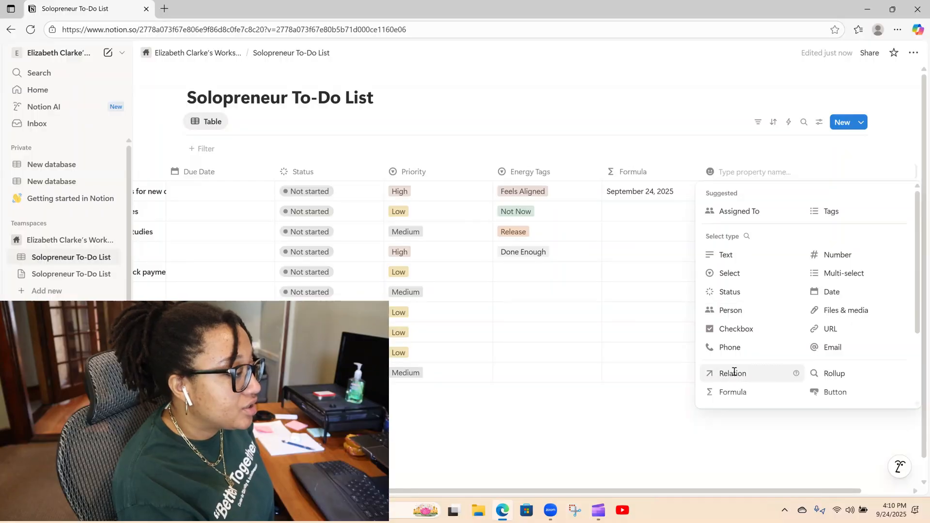
click(733, 371)
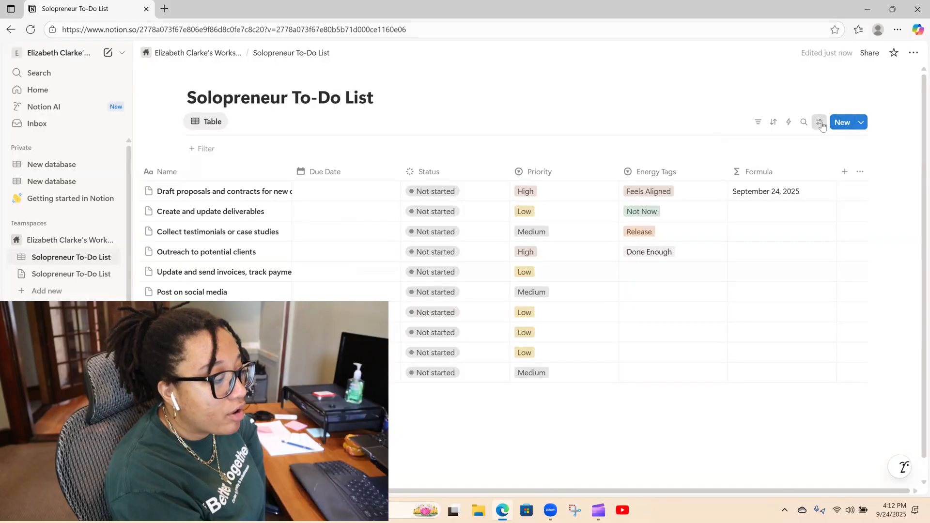
Change the layout of the Solopreneur To-Do List view to List.
click(819, 123)
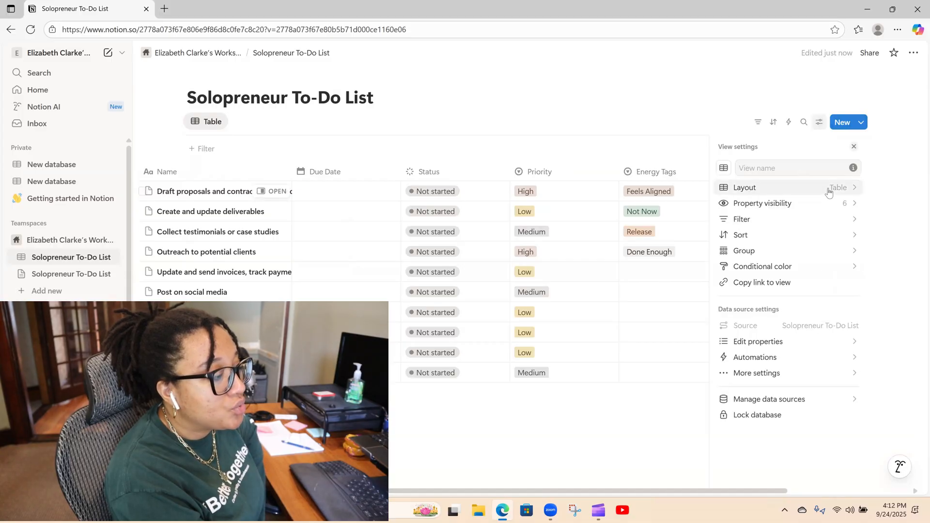
click(828, 191)
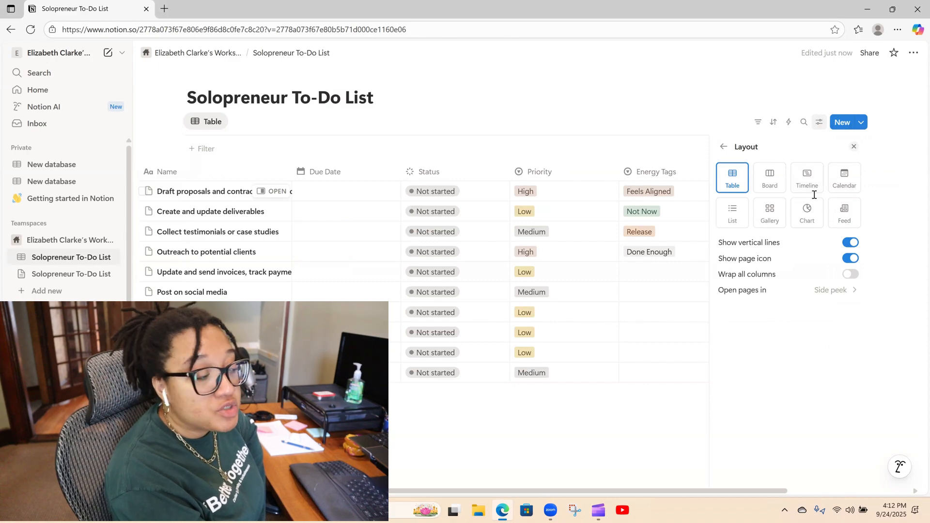
click(732, 217)
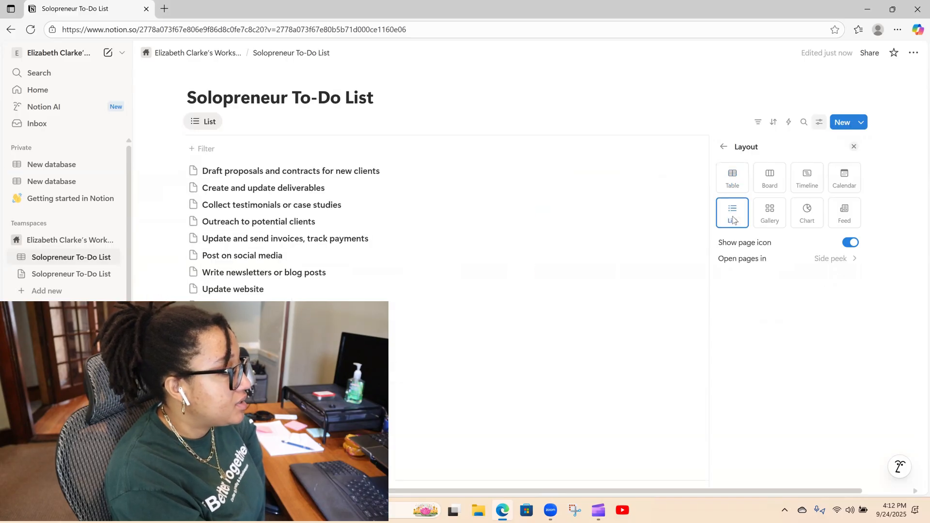